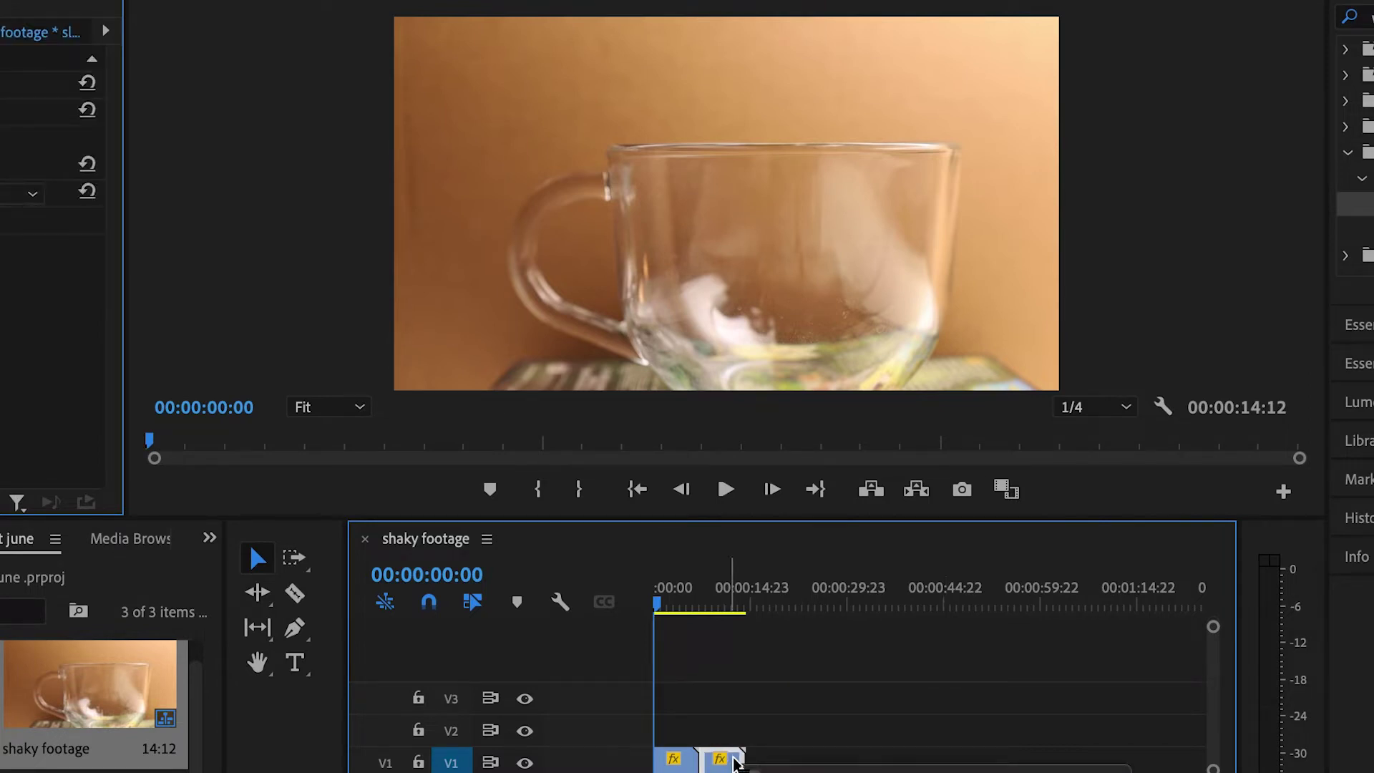
Set the duplicate clip's speed to 50%, extending the sequence to 00:00:21:18, and start playback.
{"action": "right_click", "coordinate": [737, 762]}
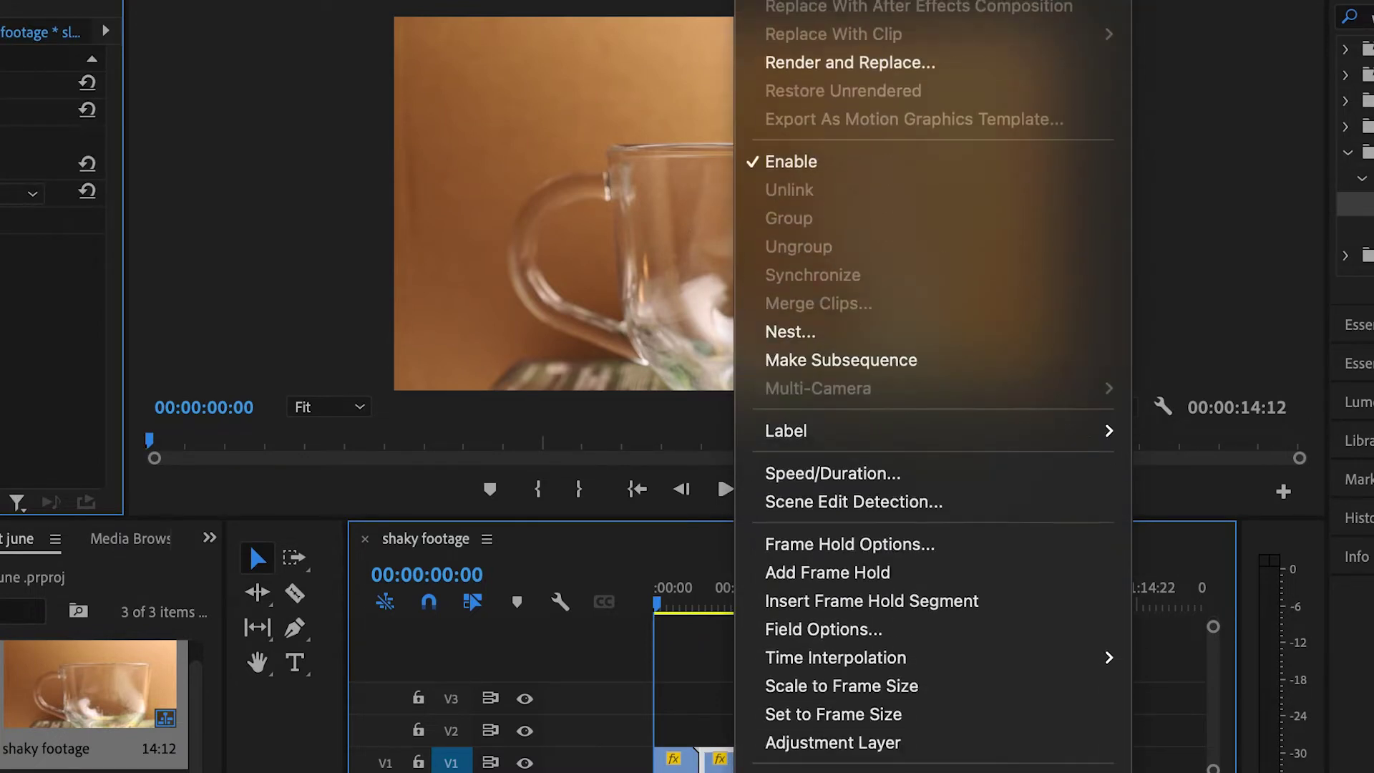
{"action": "left_click", "coordinate": [845, 485]}
{"action": "type", "text": "50"}
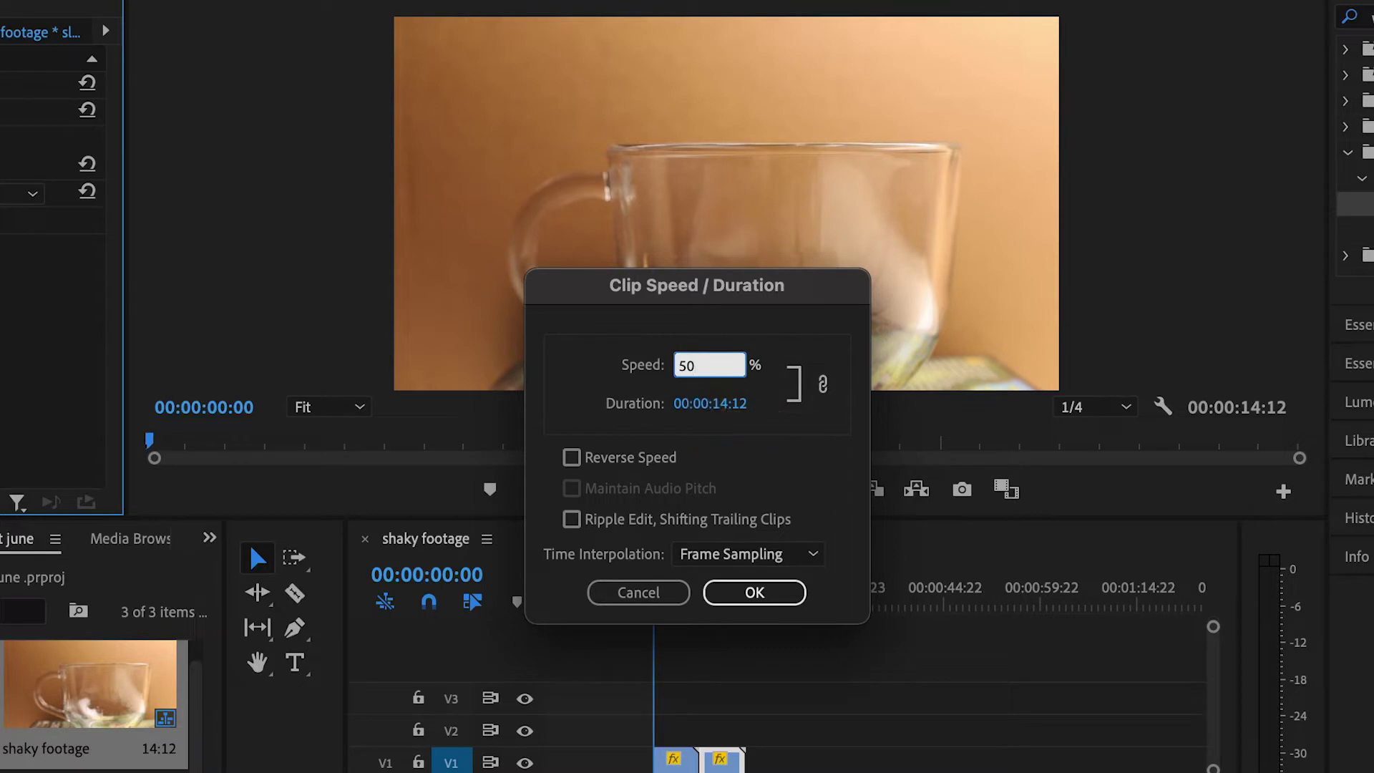
{"action": "key", "text": "Return"}
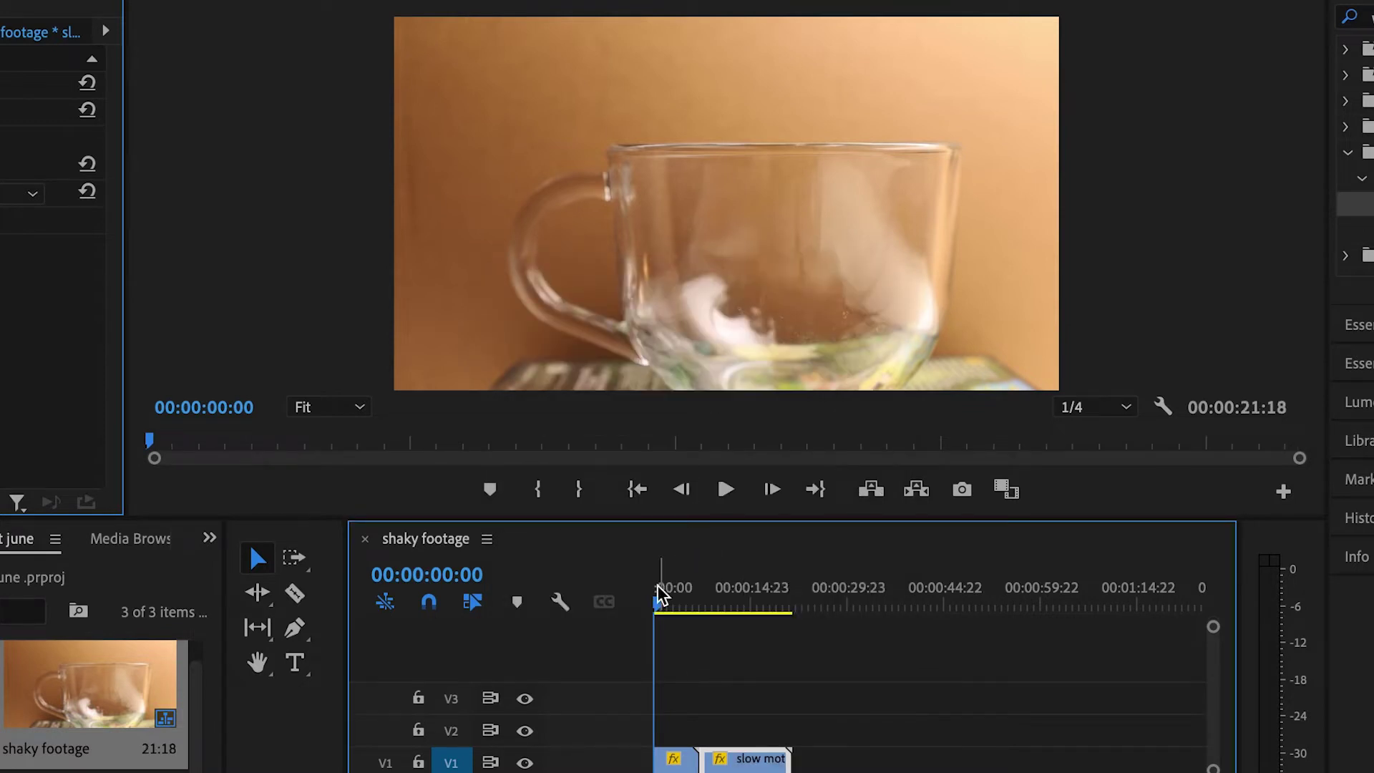
{"action": "key", "text": "space"}
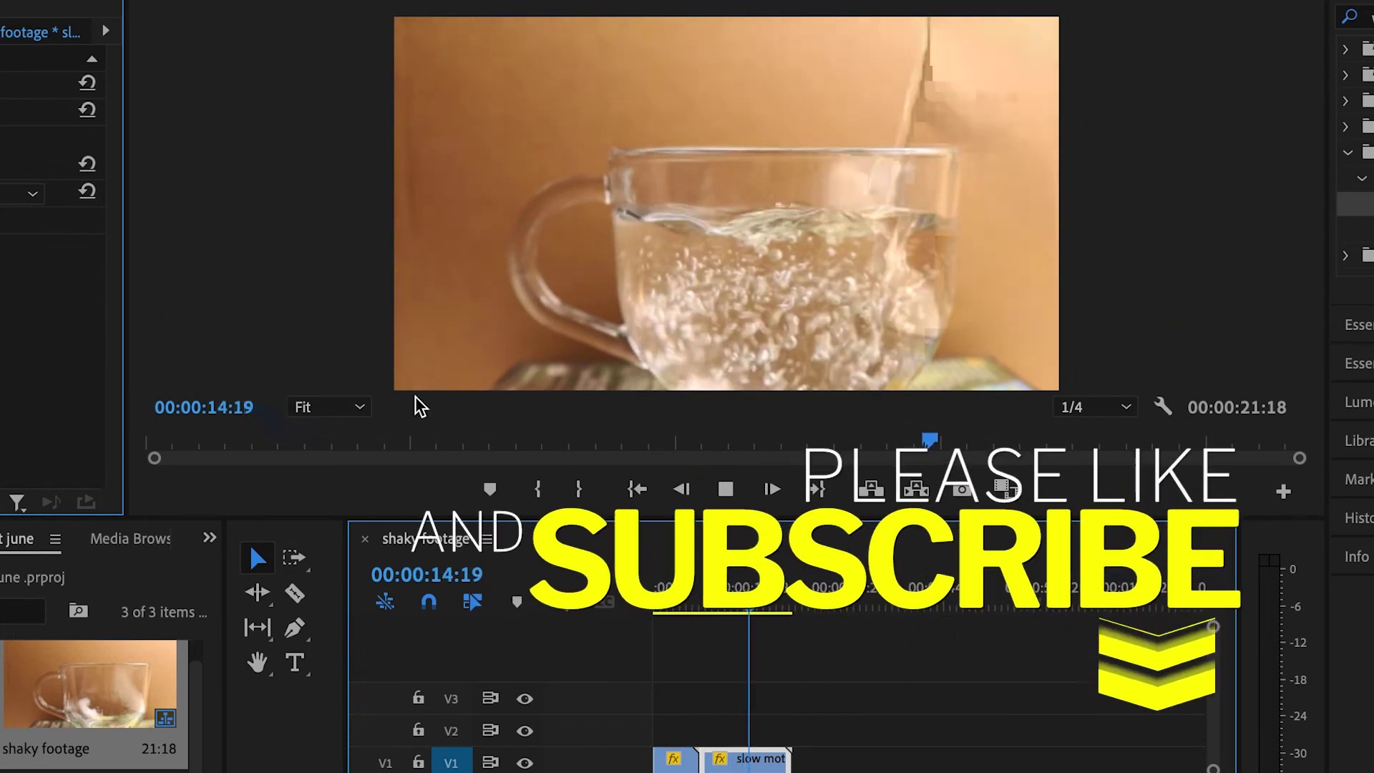
Stop playback at 00:00:14:21 after watching the slow-motion copy.
{"action": "key", "text": "space"}
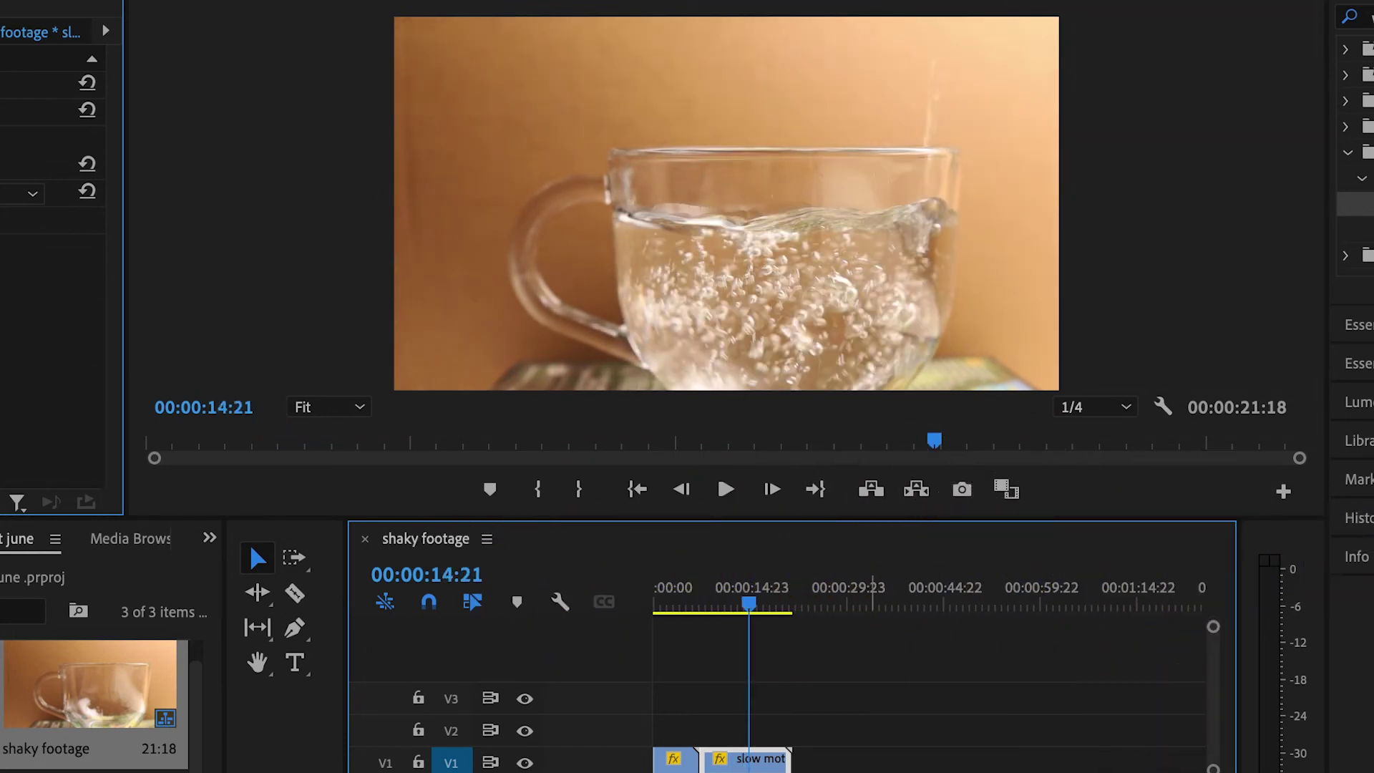